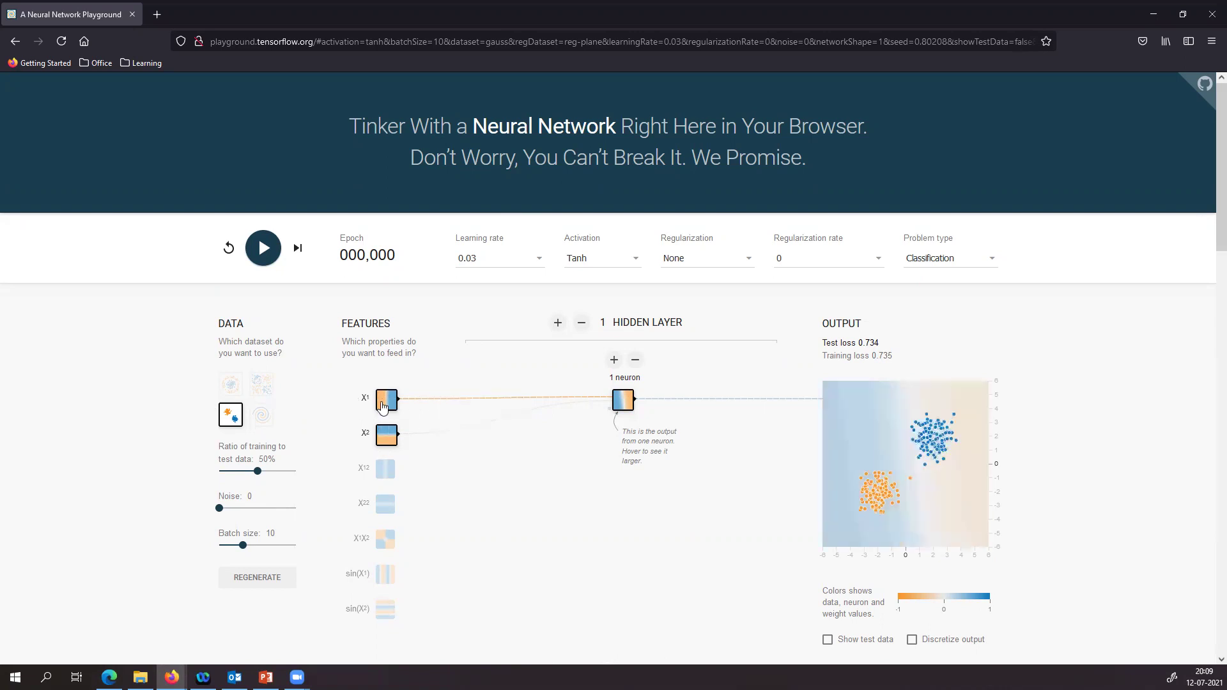
Examine the input features, the single hidden neuron and the available activation functions, keeping Tanh.
mouse_move(387, 439)
mouse_move(669, 404)
left_click(591, 262)
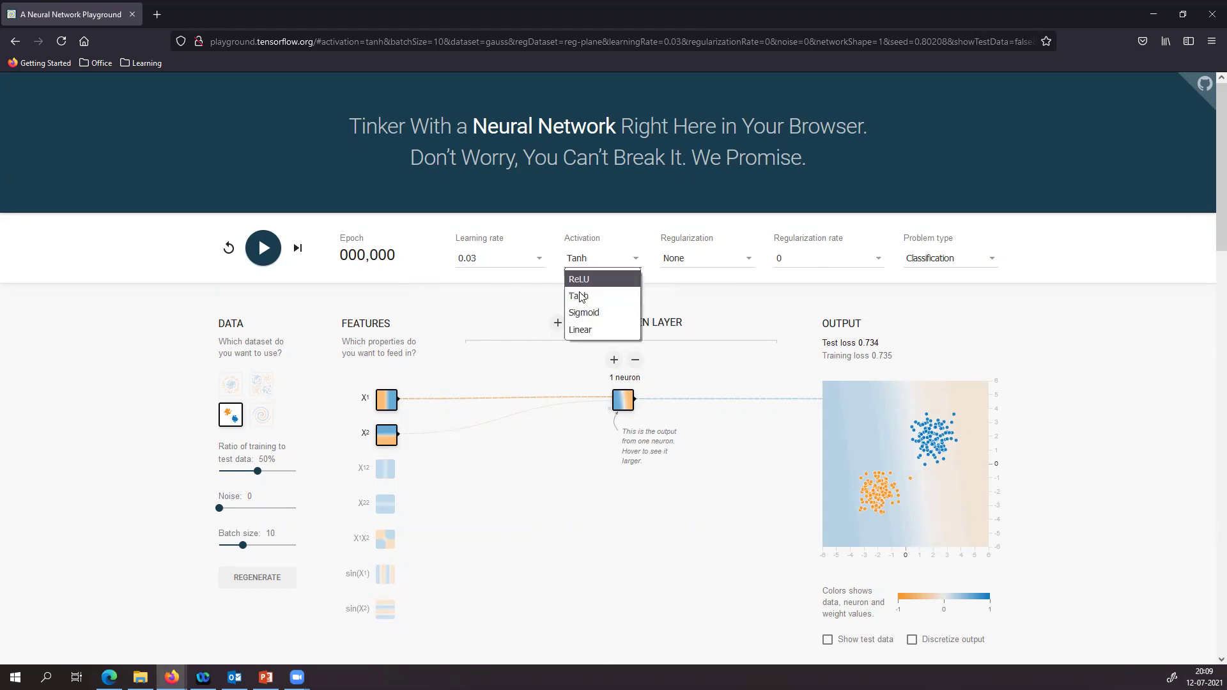
left_click(527, 289)
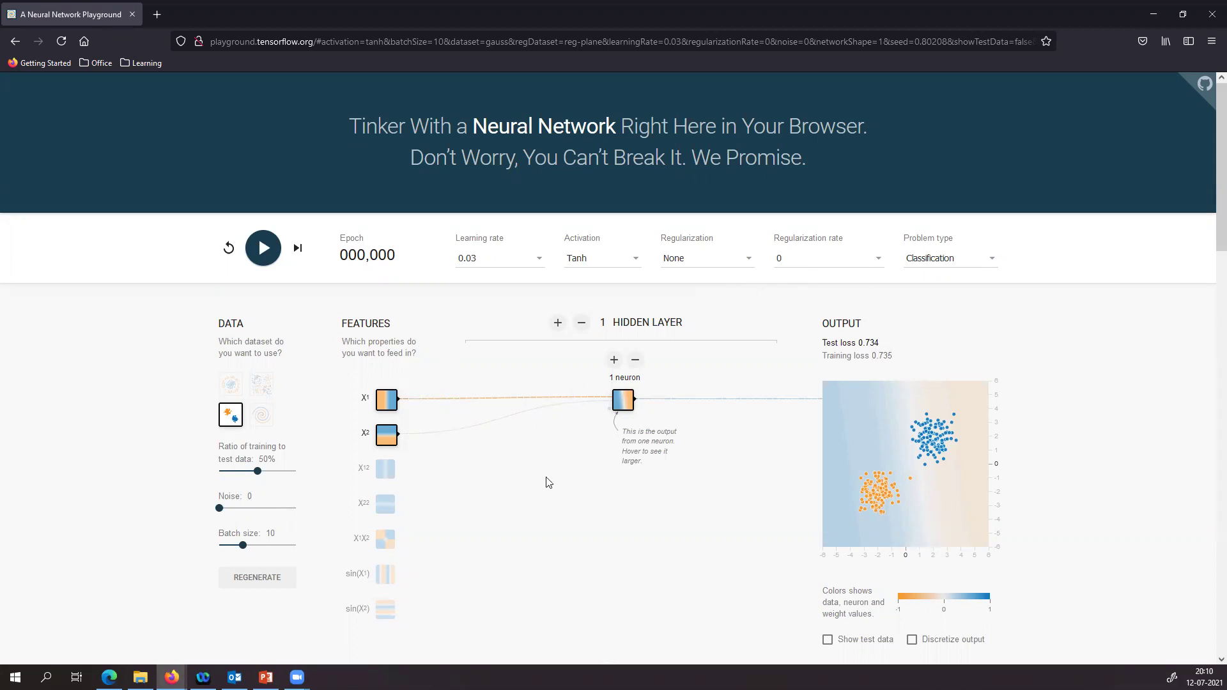
Train the one-neuron network on the two-cluster Gaussian dataset, reset it, and inspect the initial X1 and X2 connection weights.
left_click(263, 250)
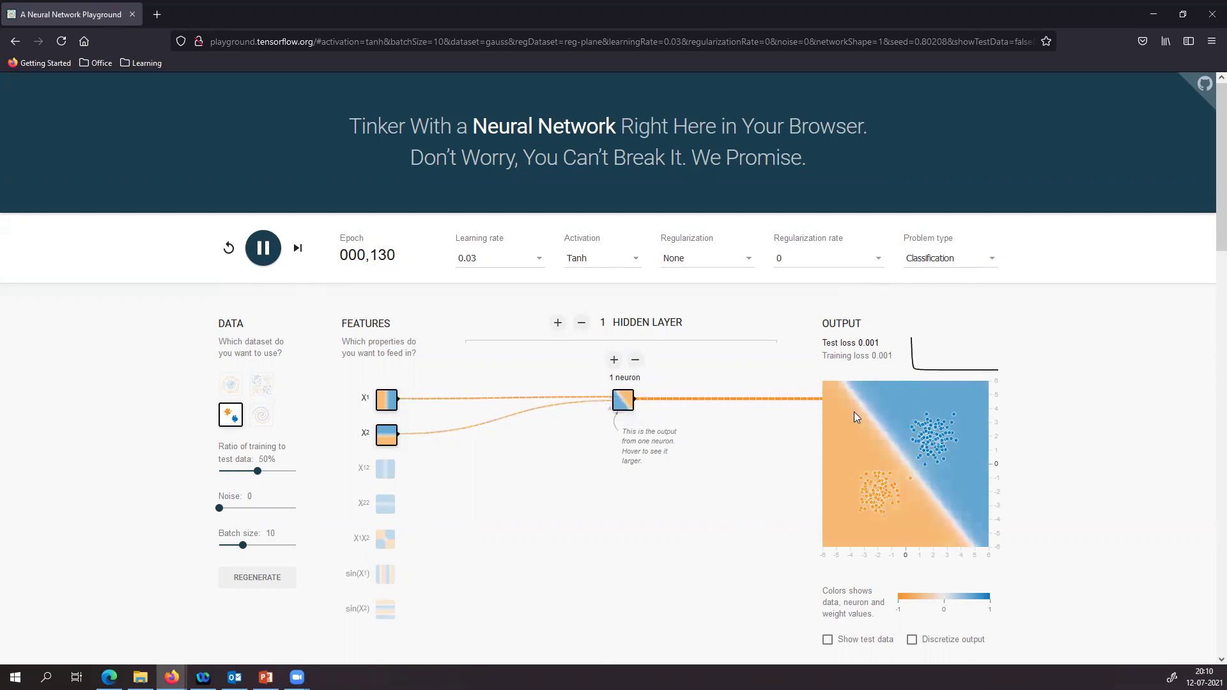
left_click(228, 248)
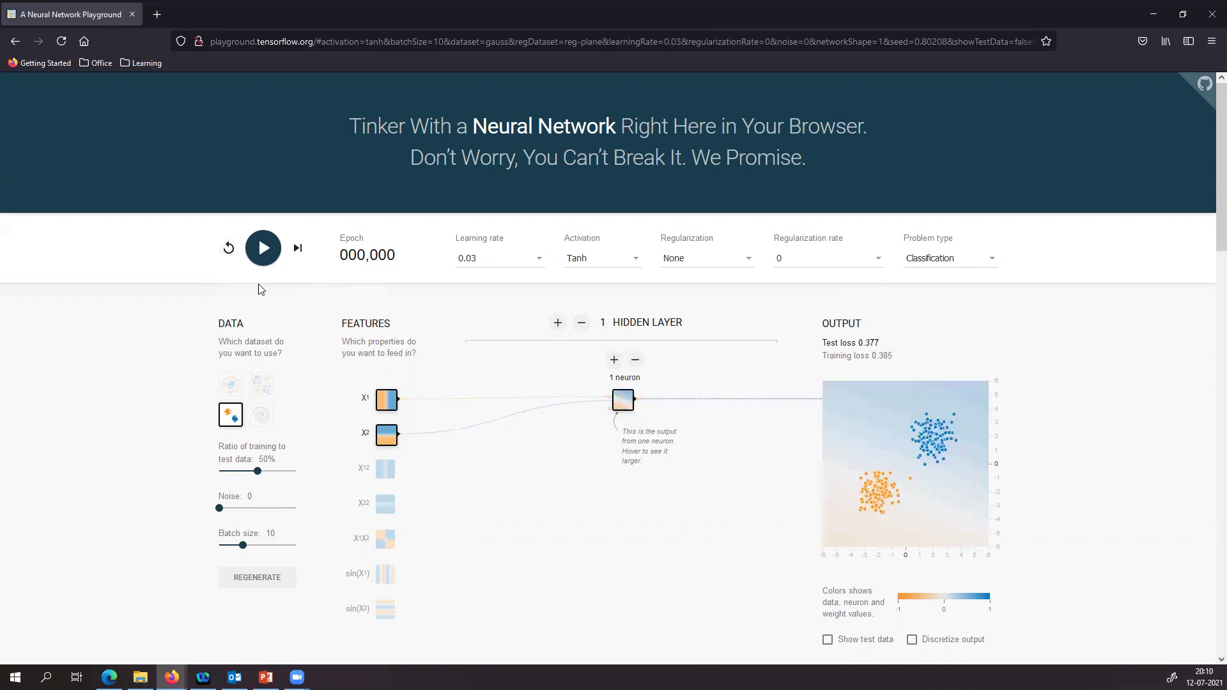
mouse_move(457, 404)
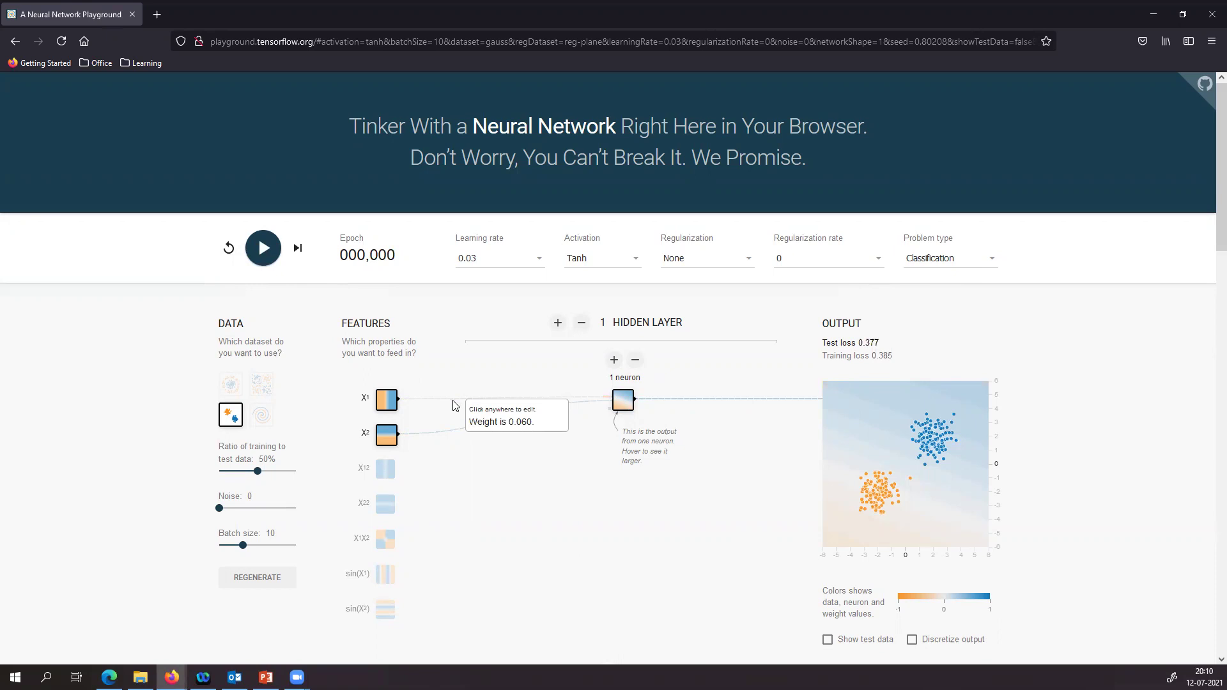
mouse_move(459, 436)
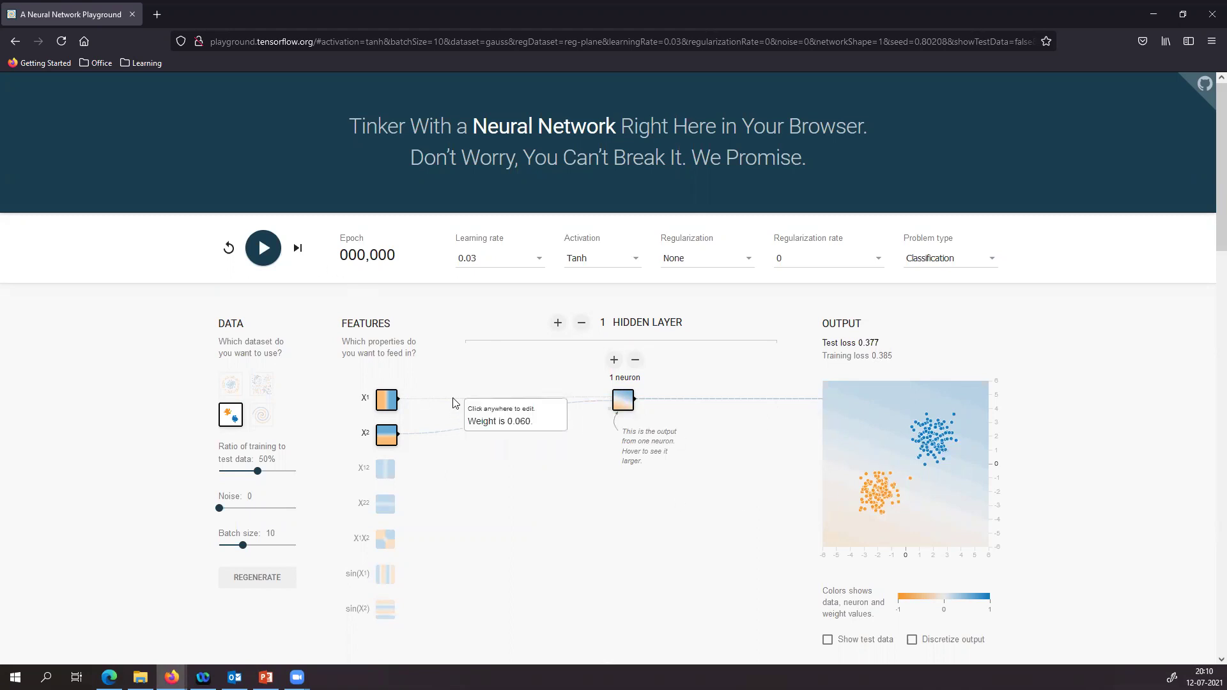
Train the reset one-neuron network again, inspect the weight of its output connection, and pause training.
left_click(262, 247)
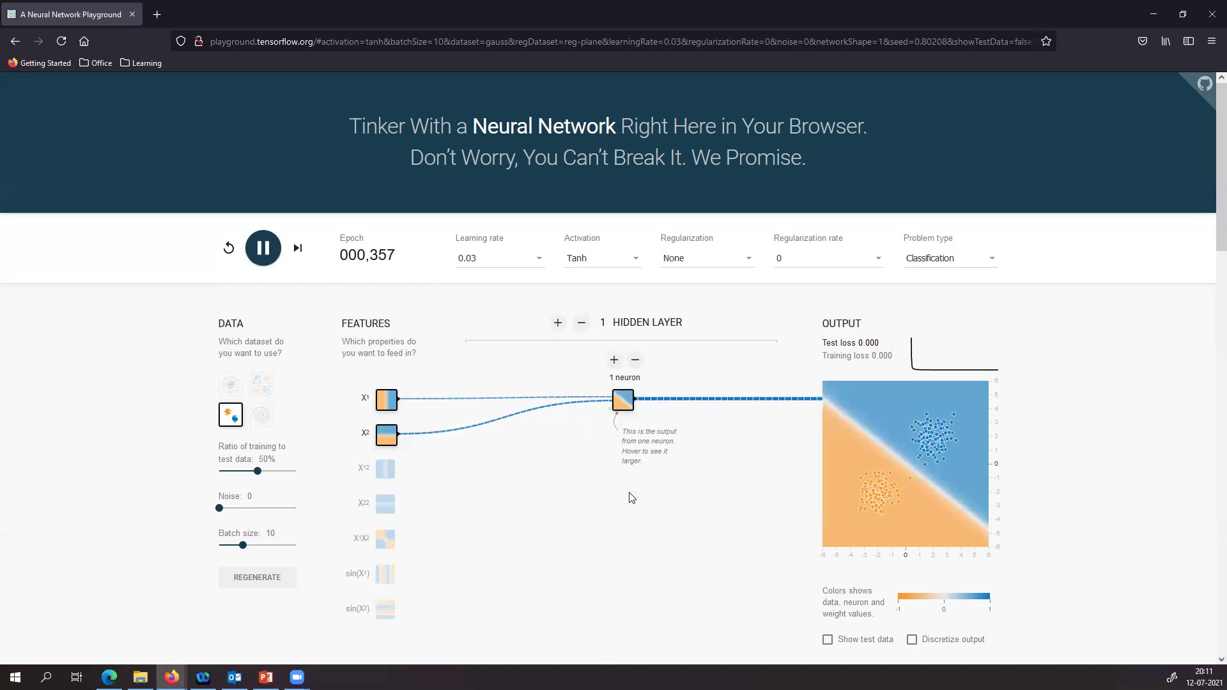
mouse_move(712, 404)
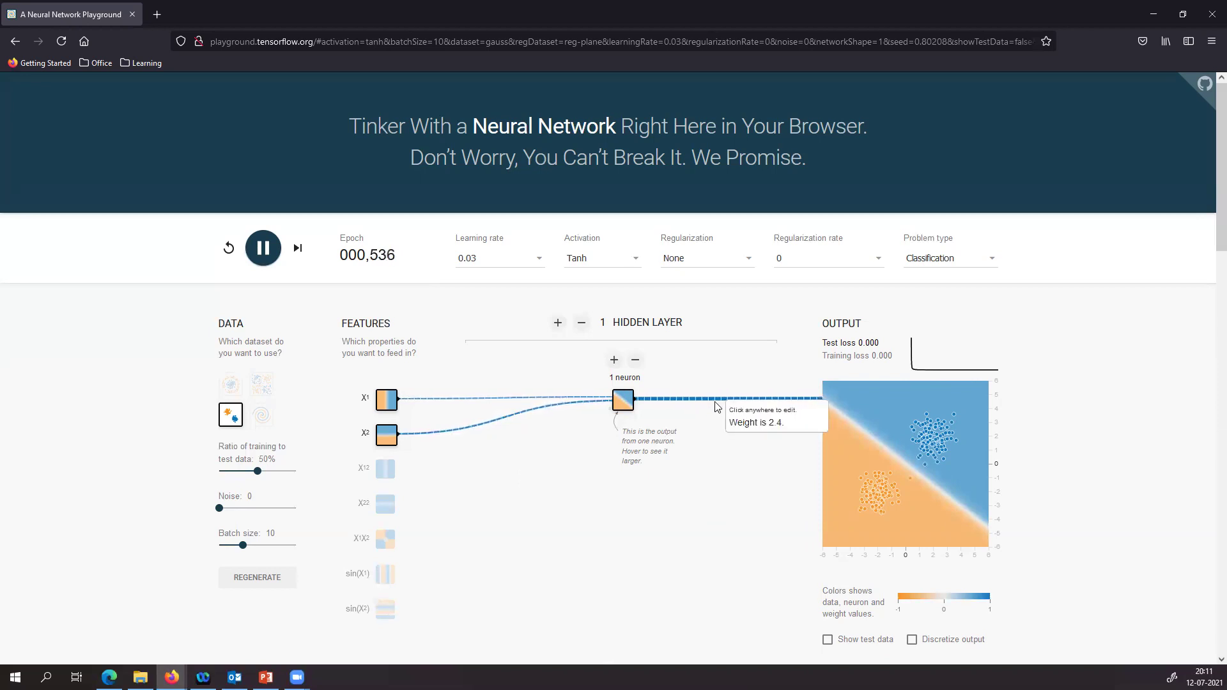
left_click(264, 250)
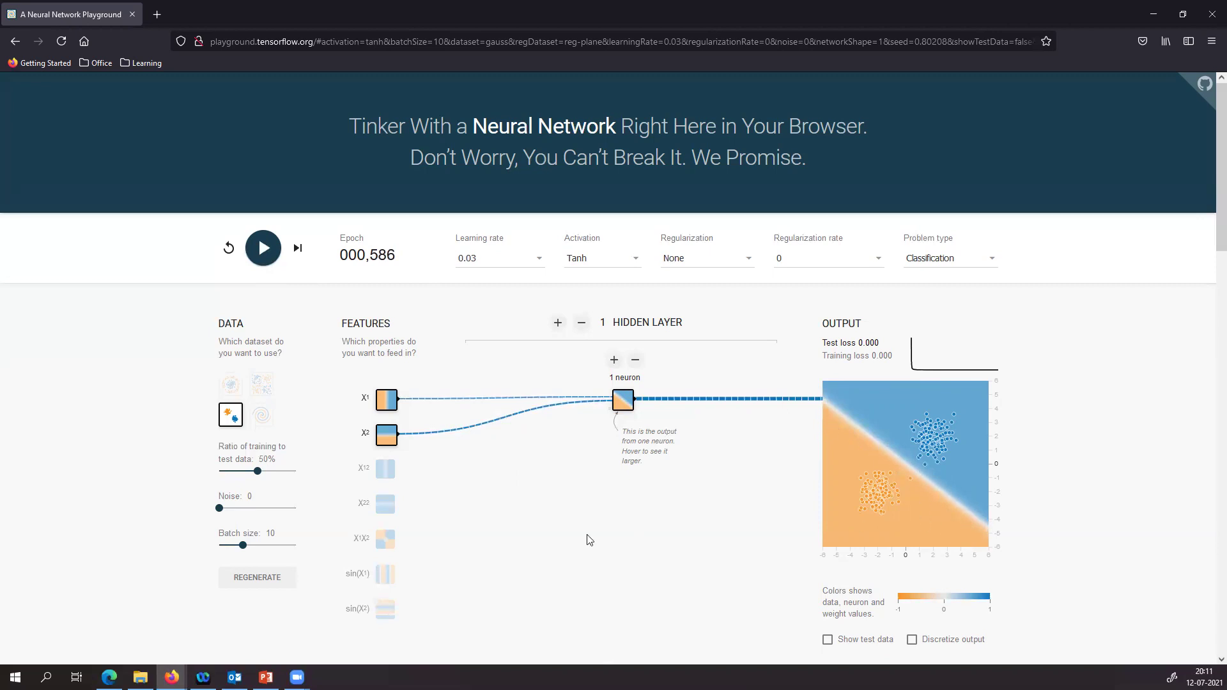
Switch to the XOR dataset, train the one-neuron network on it, and pause training.
left_click(259, 386)
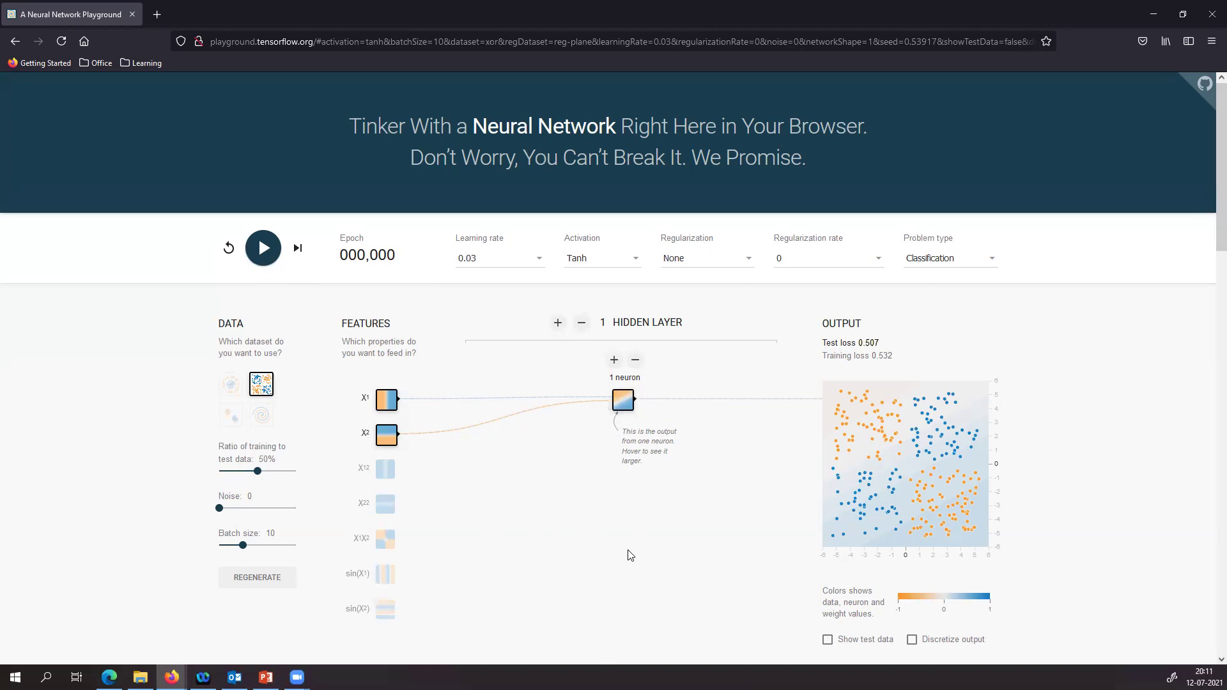
left_click(263, 248)
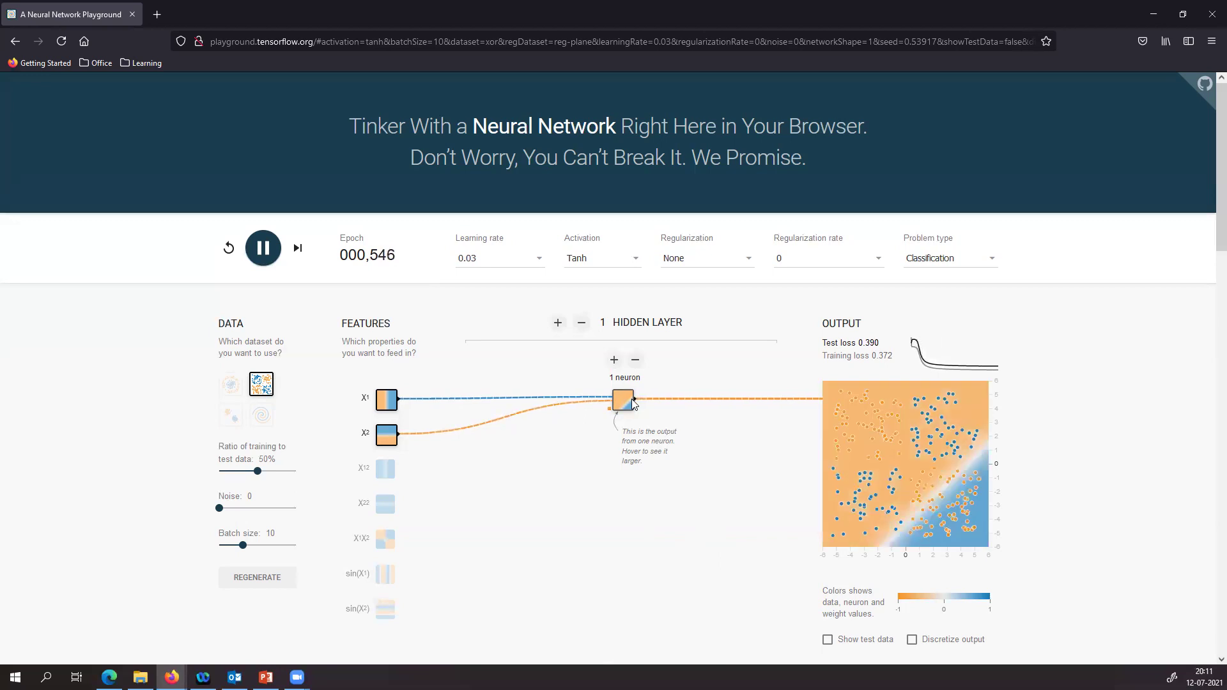
left_click(276, 262)
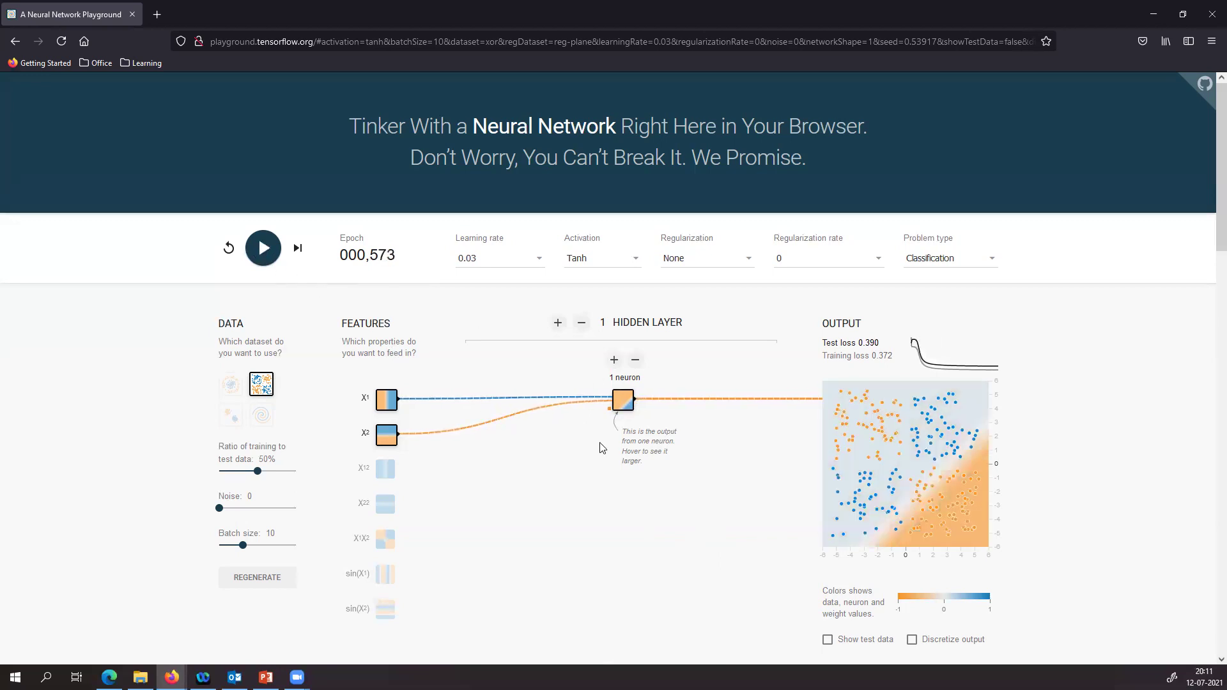
Add a second neuron to the hidden layer, inspect both neurons, and train the network on the XOR dataset before pausing.
left_click(614, 360)
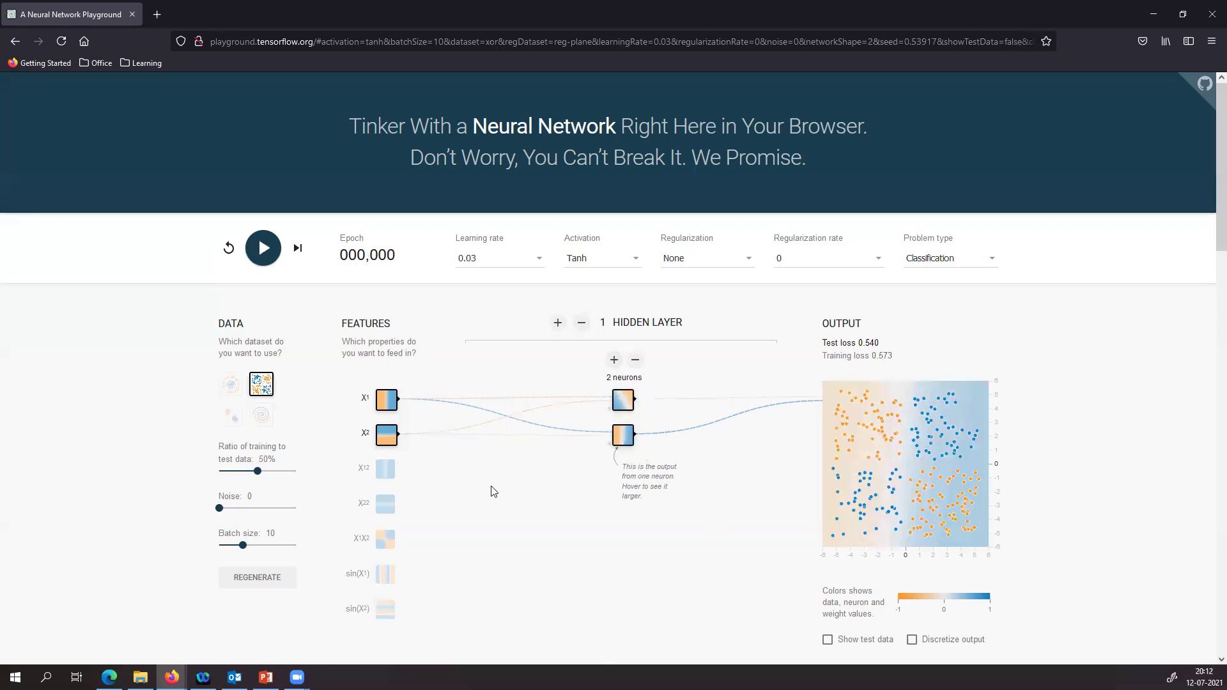
mouse_move(494, 403)
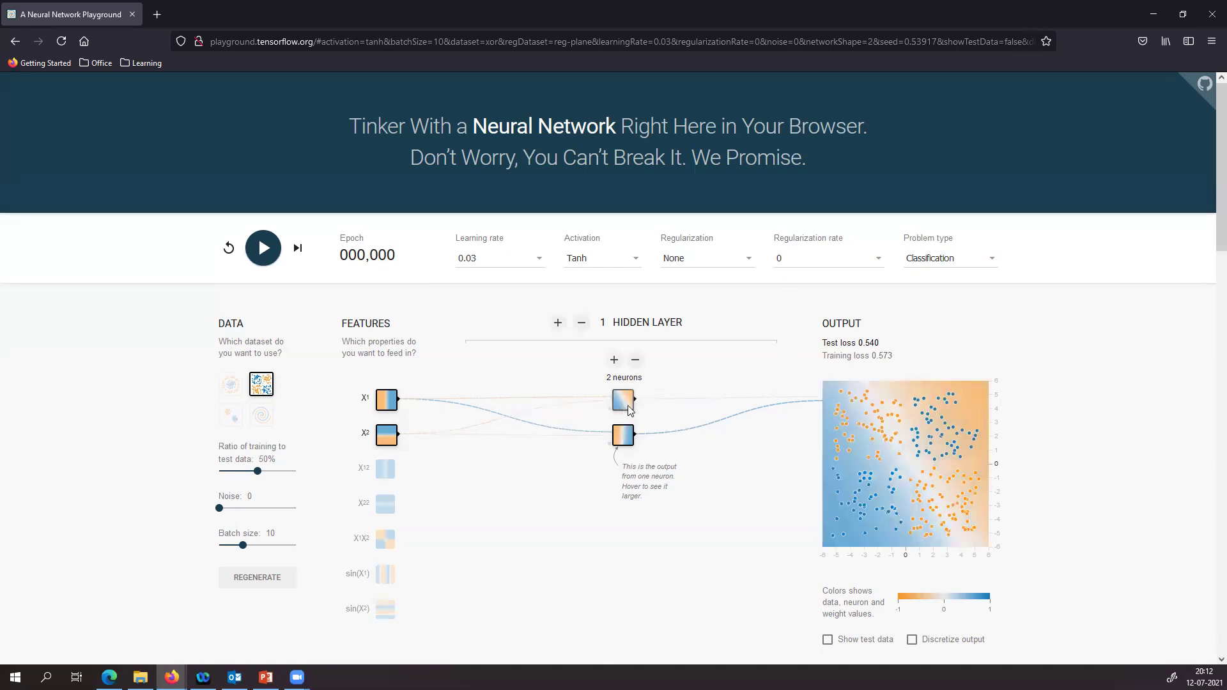
mouse_move(649, 402)
mouse_move(628, 447)
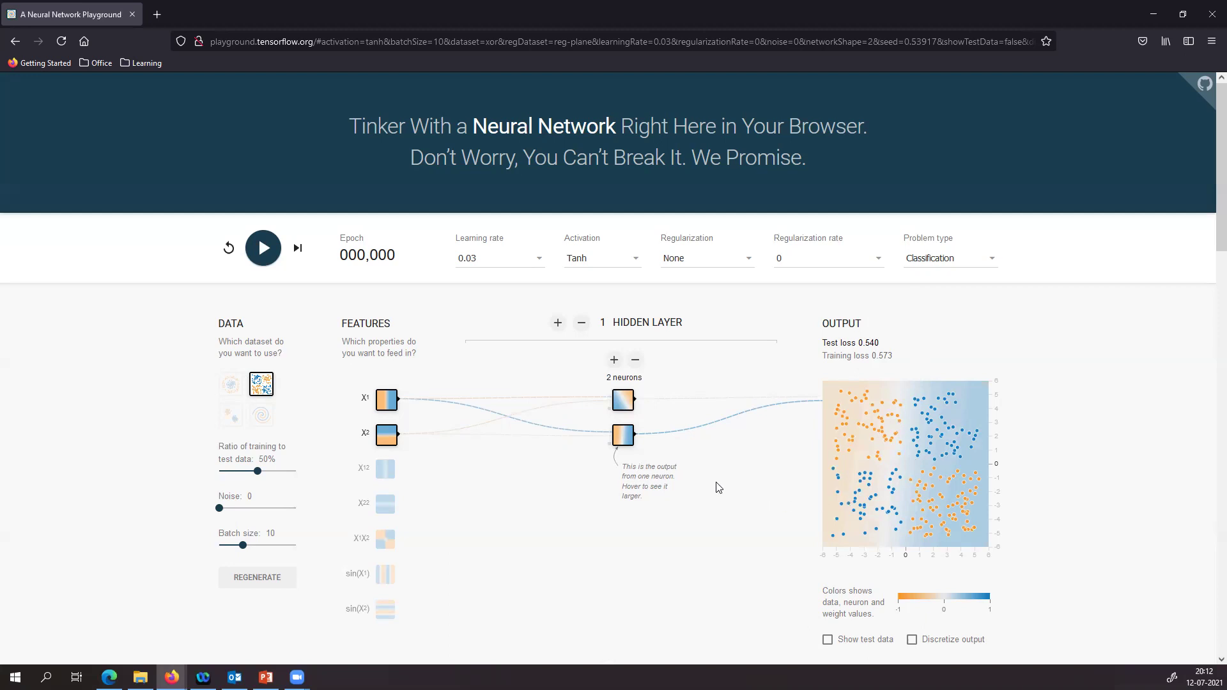
left_click(271, 254)
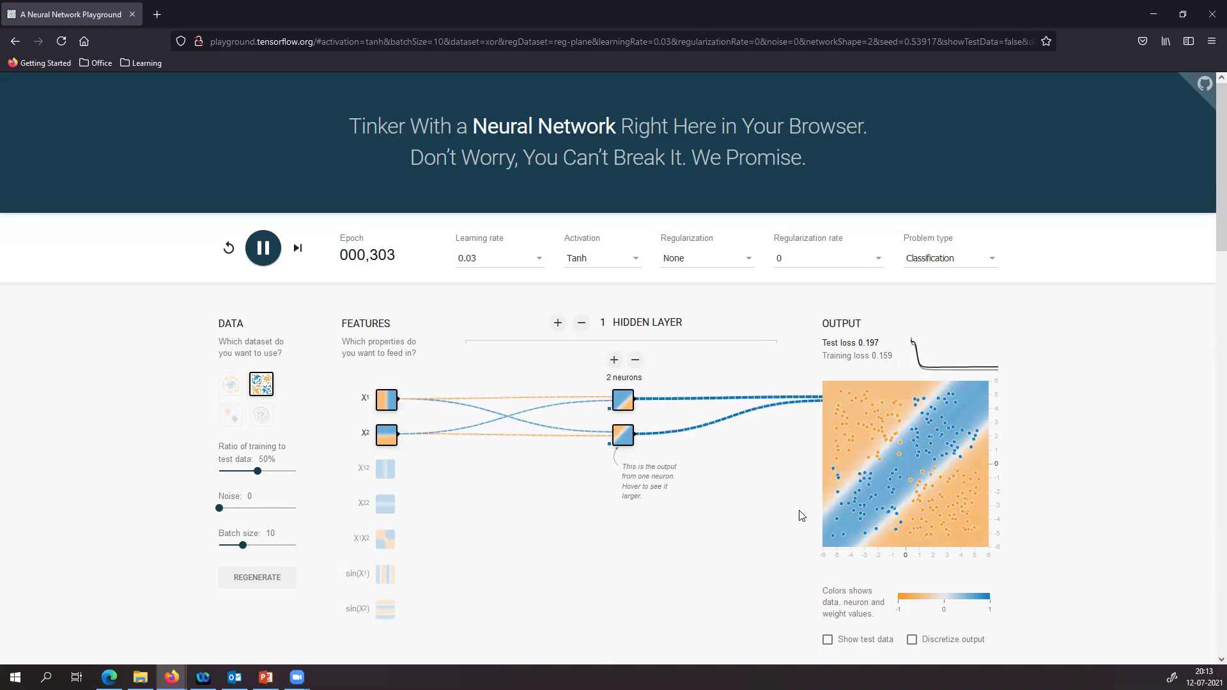
left_click(274, 249)
Switch to the circle dataset, train the two-neuron network on it, and pause training.
left_click(230, 384)
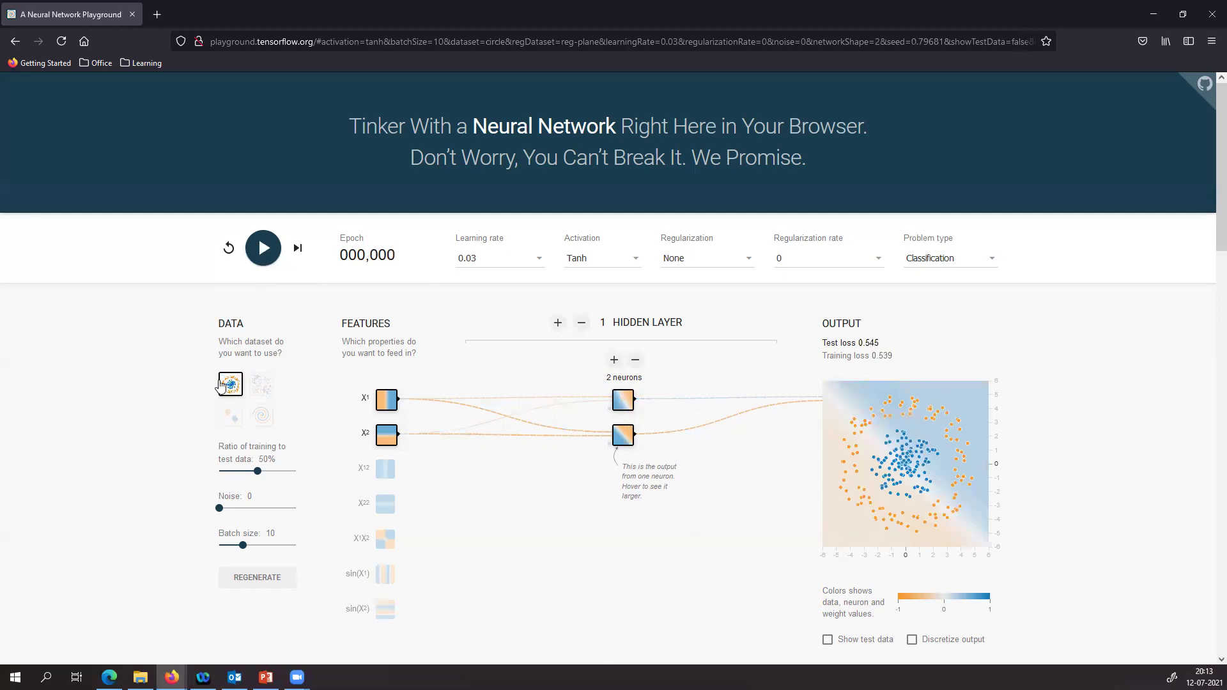
left_click(263, 248)
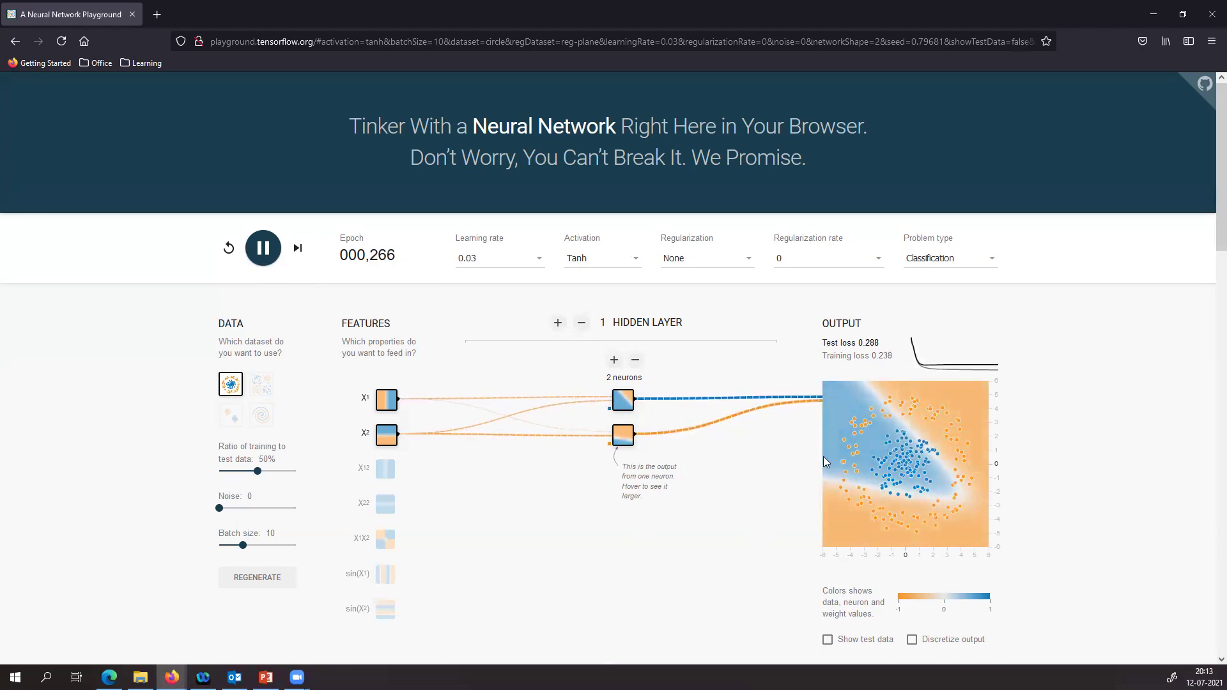
left_click(263, 248)
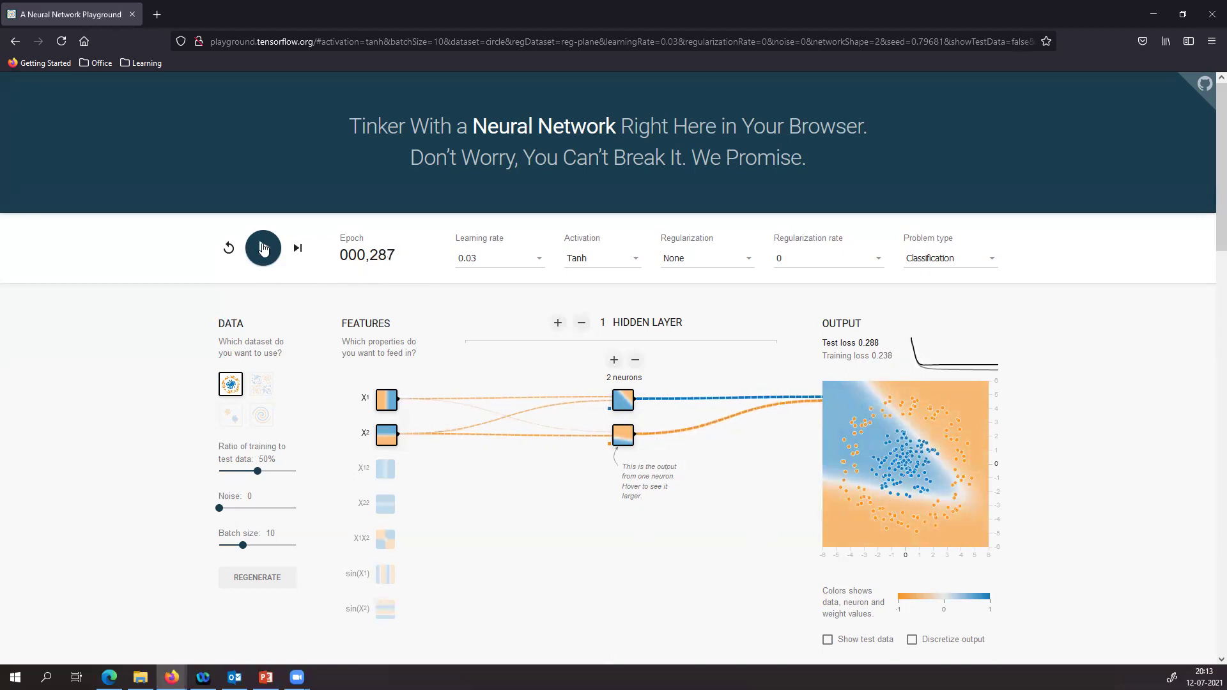
Add a third neuron to the hidden layer, train the network on the circle dataset, and pause training.
left_click(615, 361)
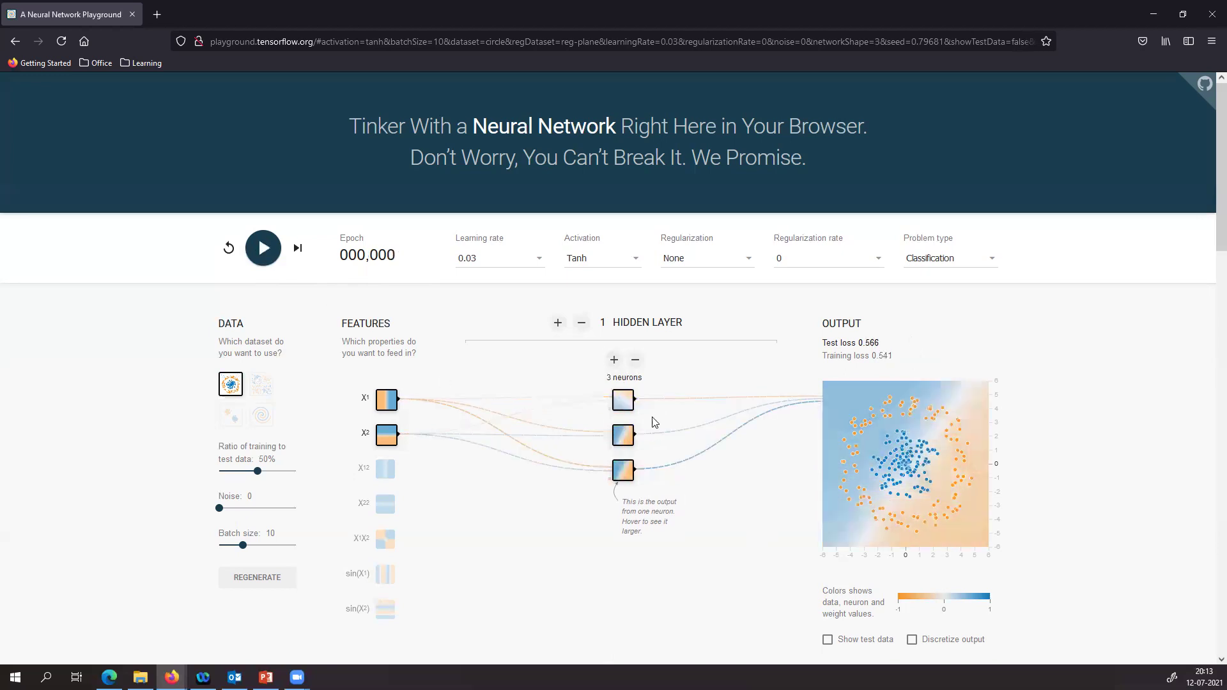
left_click(262, 248)
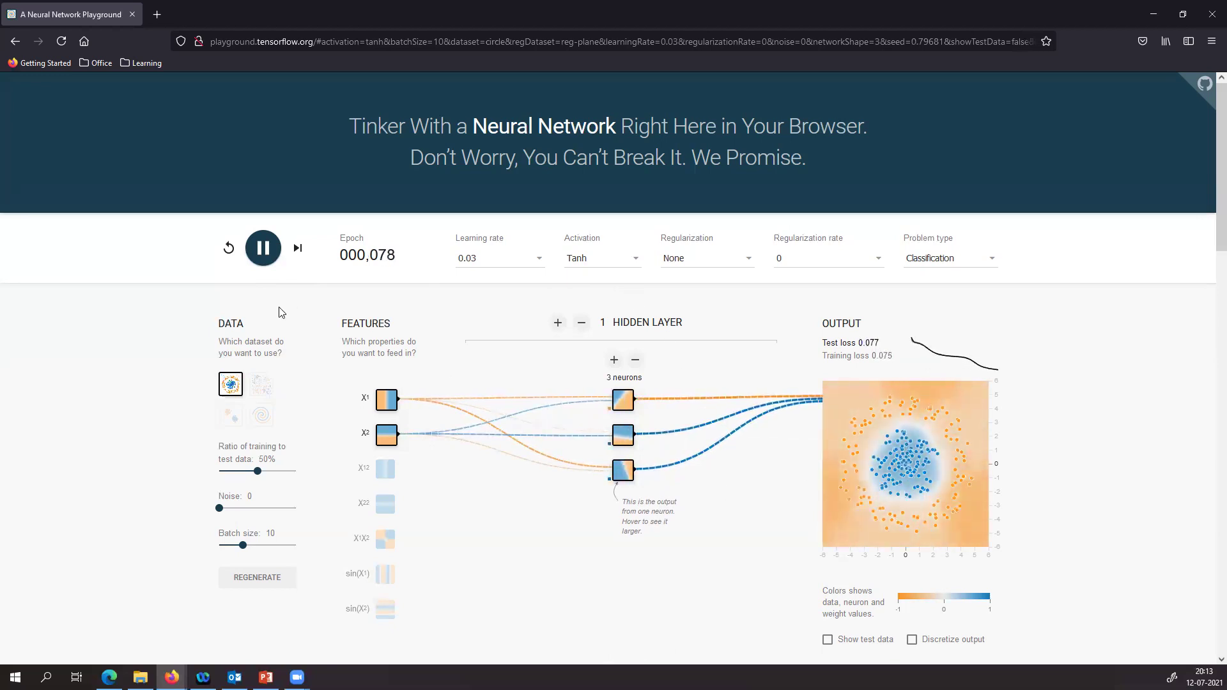
left_click(263, 248)
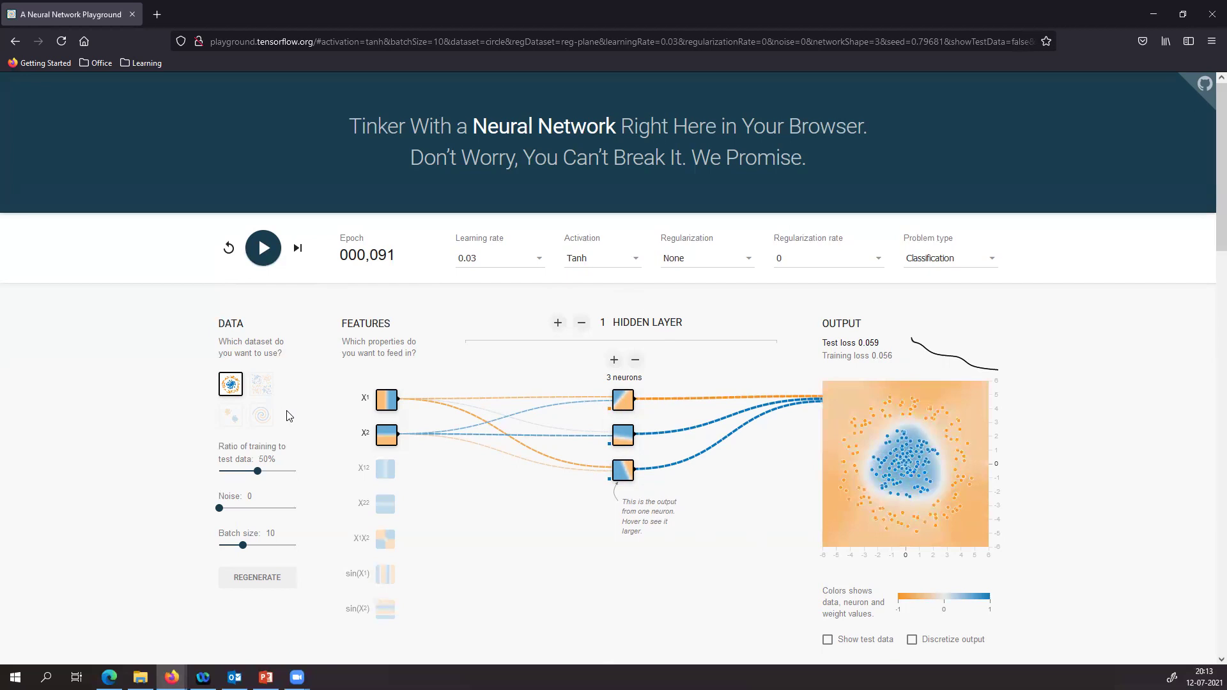
Switch to the spiral dataset, train the three-neuron network on it, and pause training.
left_click(261, 415)
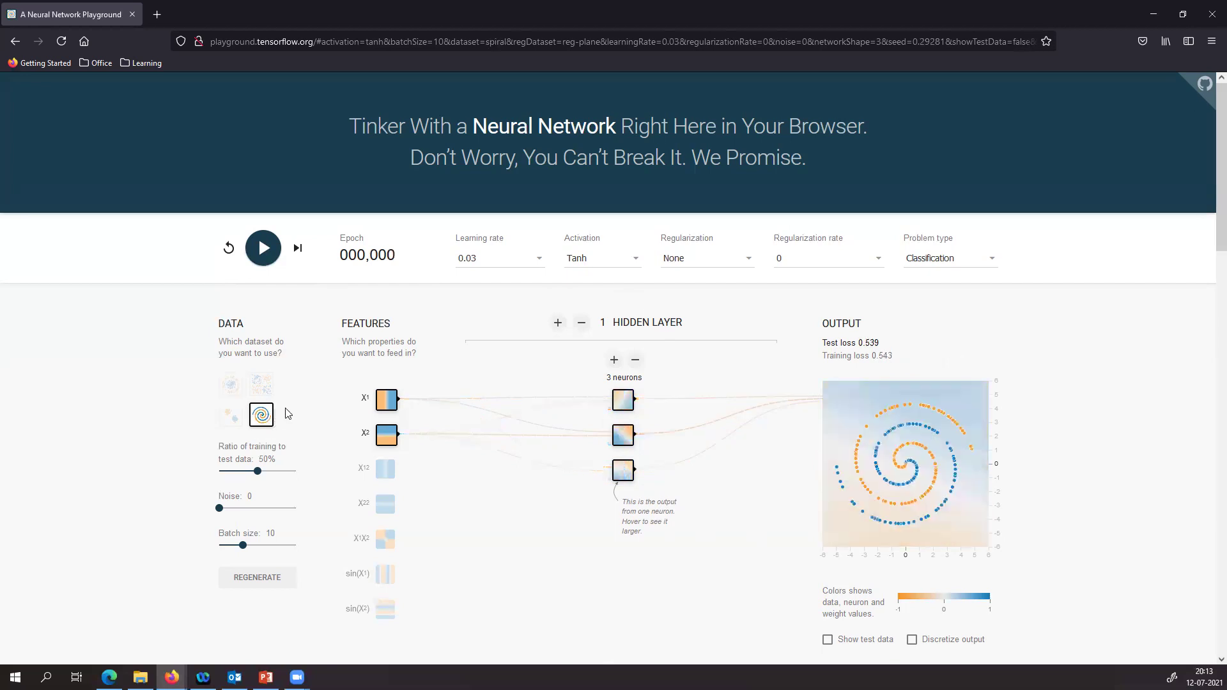
left_click(261, 252)
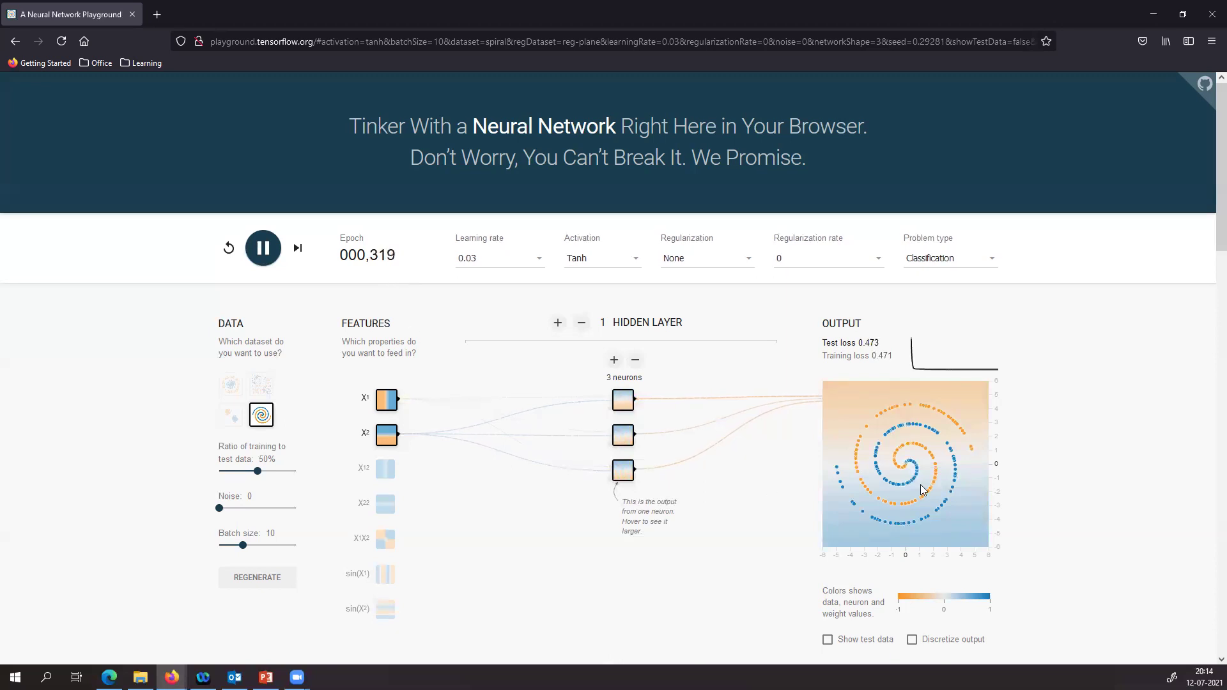
left_click(276, 249)
Add a second hidden layer with two neurons, train the network on the spiral dataset, and pause training.
left_click(558, 323)
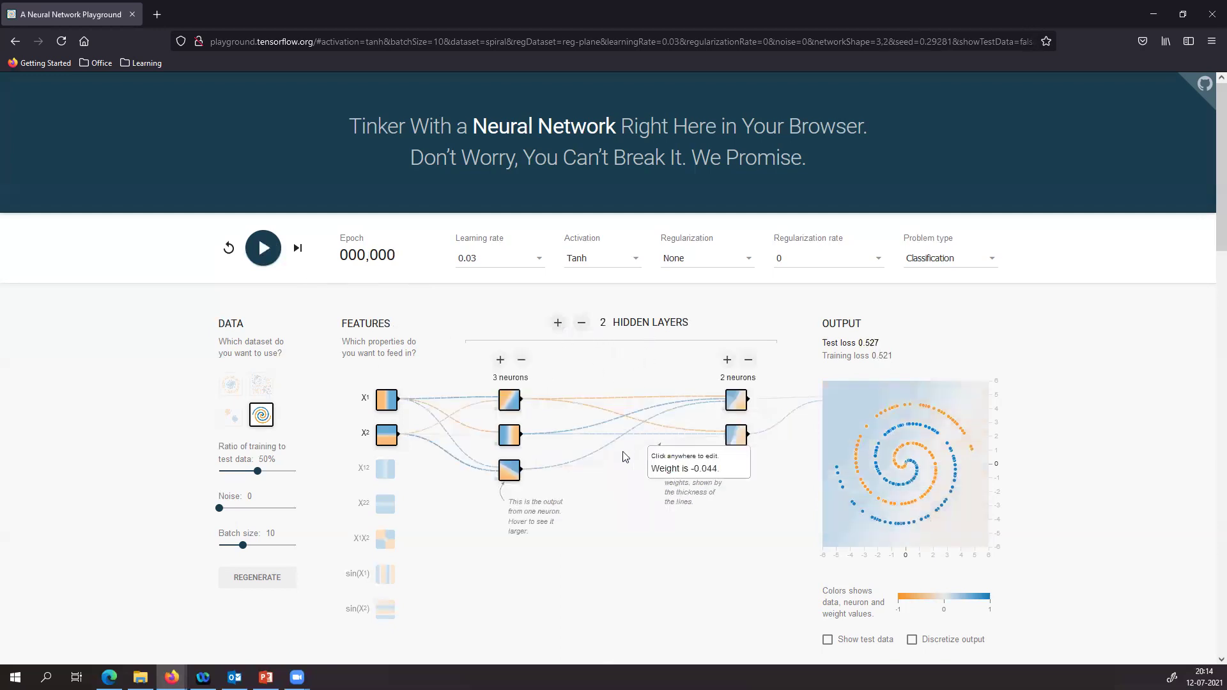
left_click(263, 249)
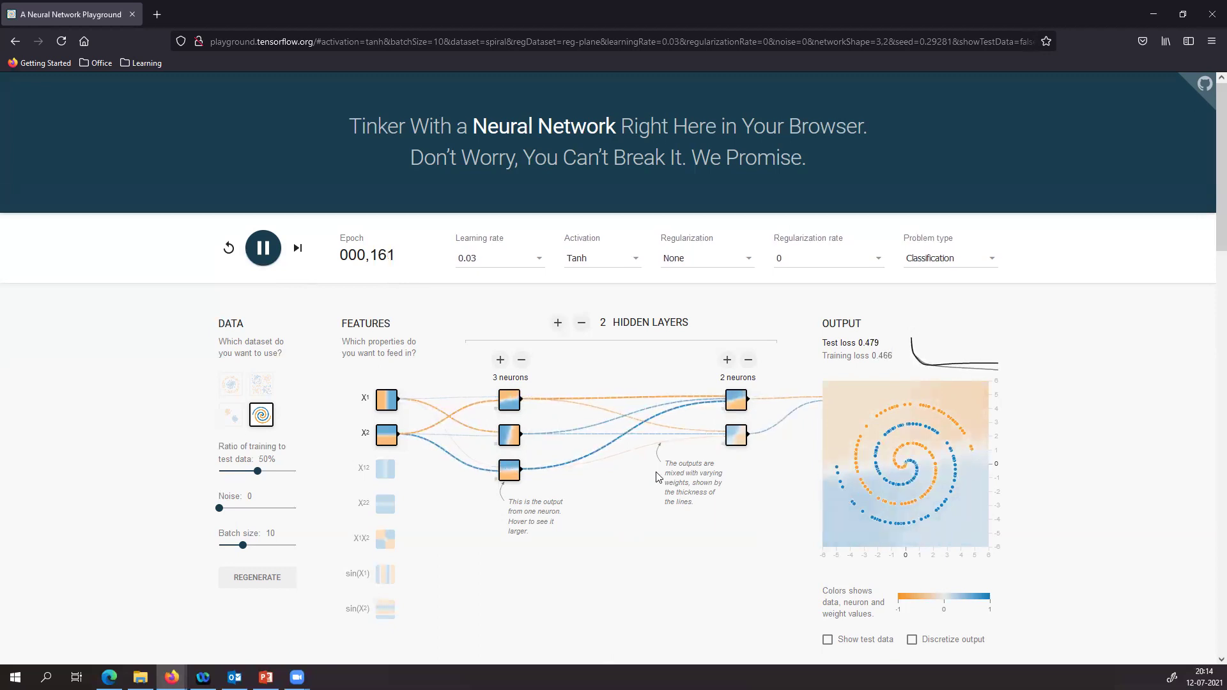
left_click(262, 248)
Increase the first hidden layer to five neurons, train the network on the spiral dataset, and pause training.
left_click(501, 360)
left_click(501, 360)
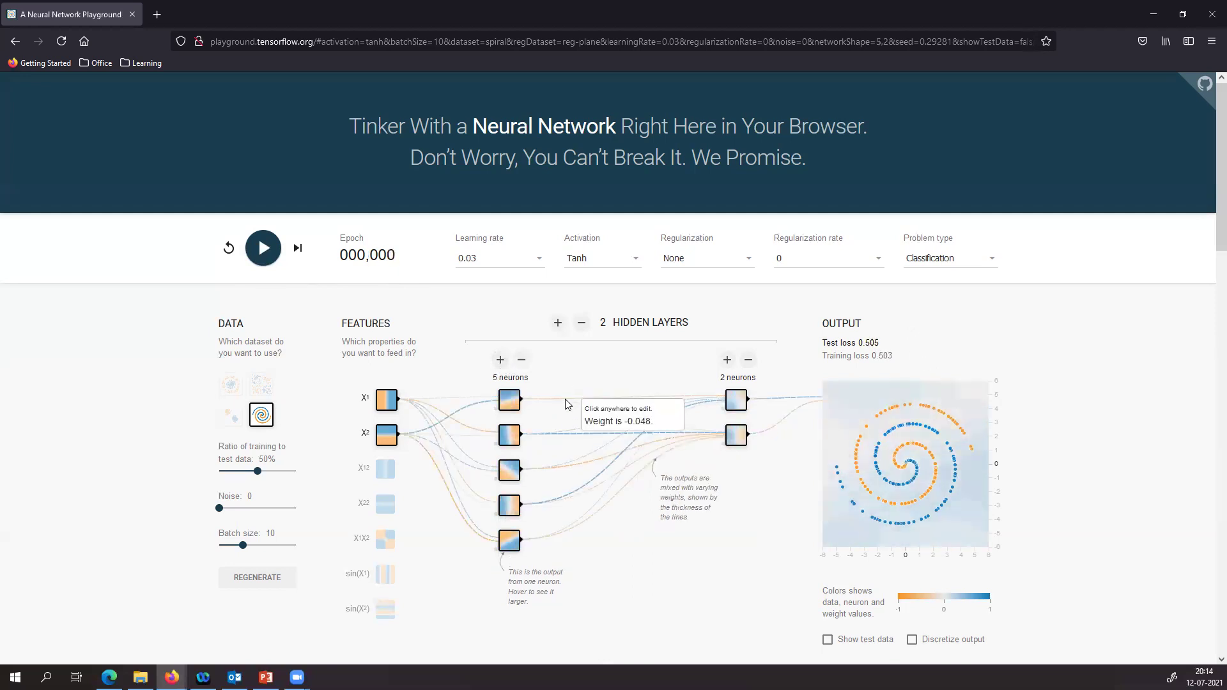
left_click(263, 248)
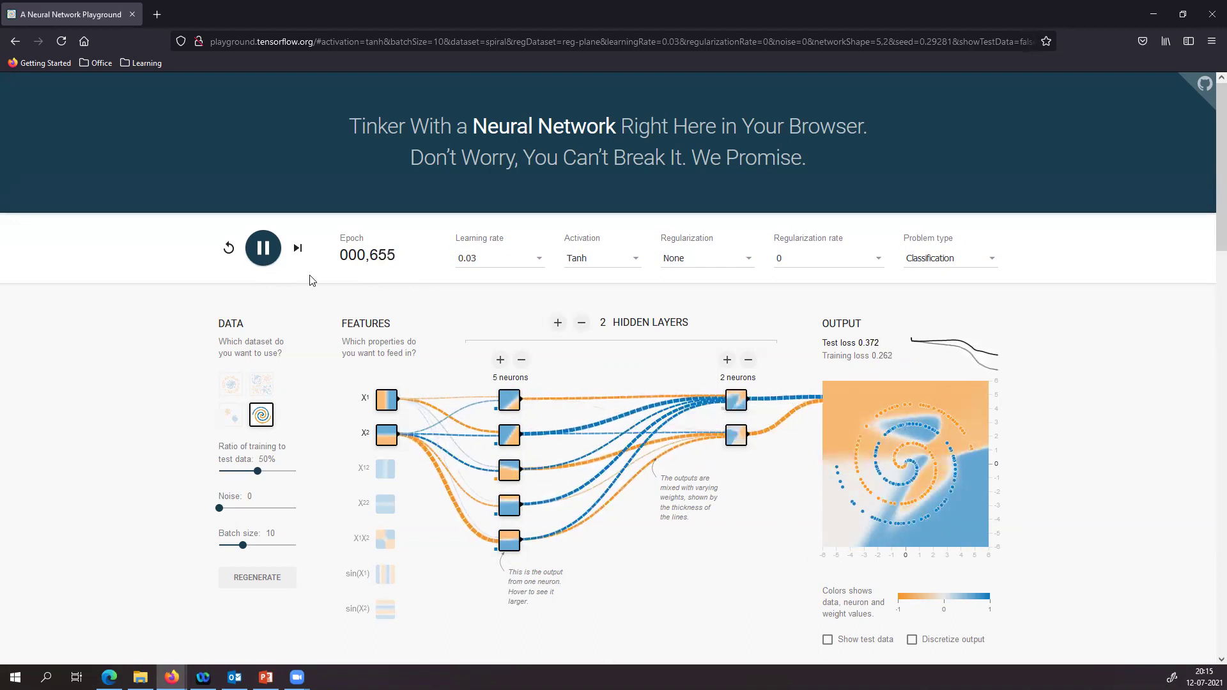
left_click(262, 248)
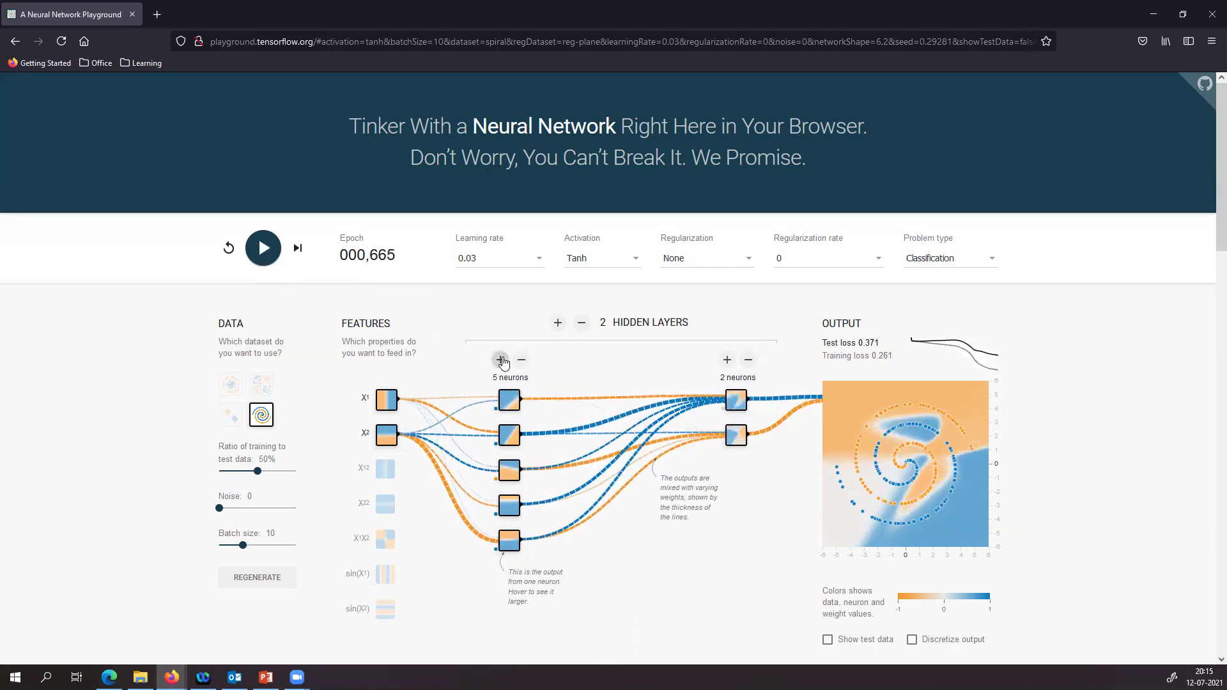
Increase the first hidden layer to six neurons and extend the network to six hidden layers.
left_click(503, 360)
left_click(558, 324)
left_click(557, 323)
left_click(558, 323)
left_click(558, 323)
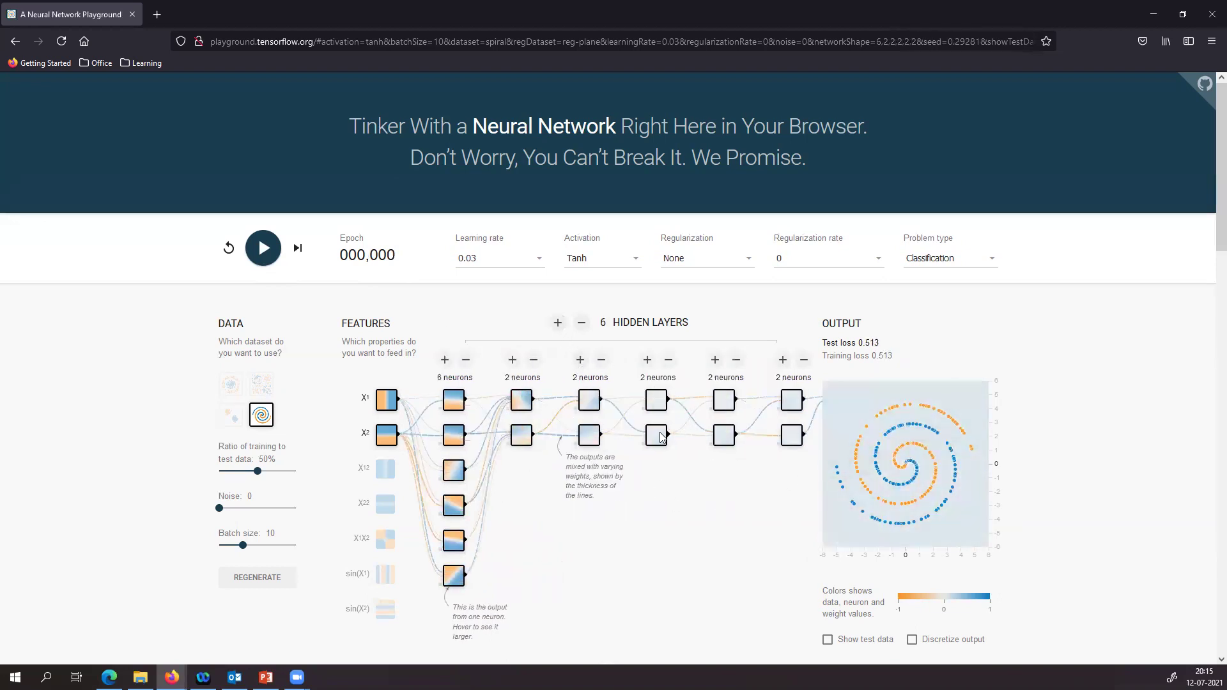
Enlarge the second hidden layer to five neurons and the third to three, and train the network on the spiral data before pausing.
left_click(579, 359)
left_click(512, 359)
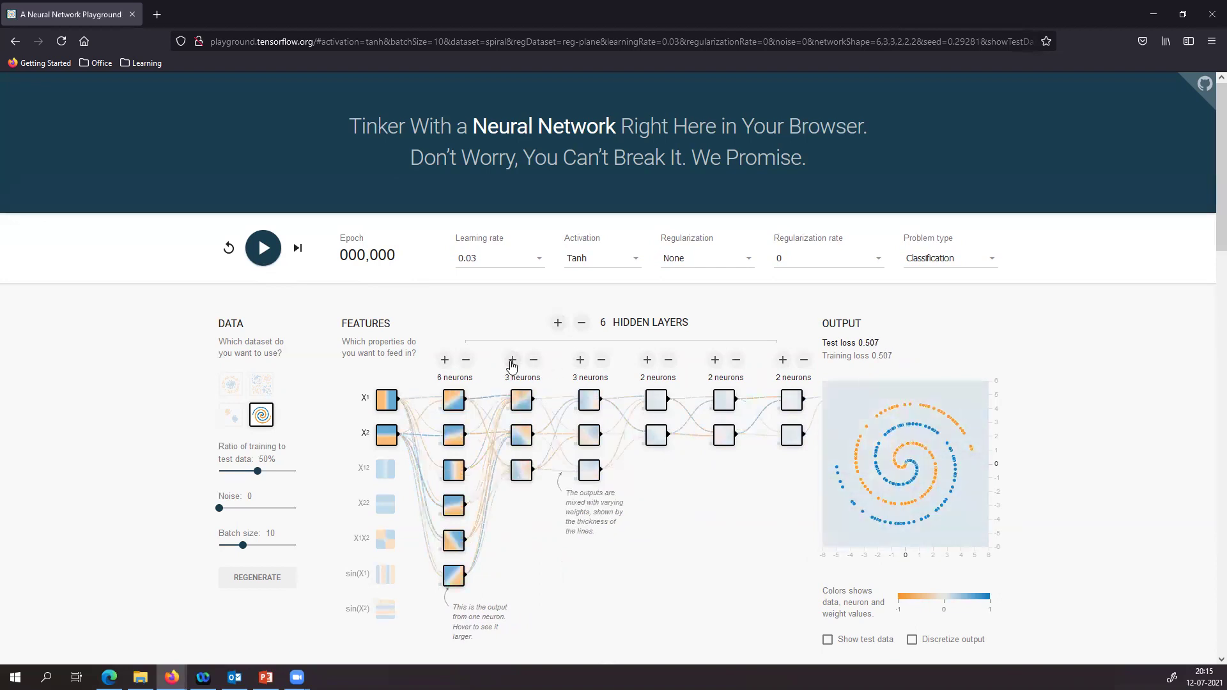
left_click(512, 360)
left_click(511, 360)
left_click(264, 253)
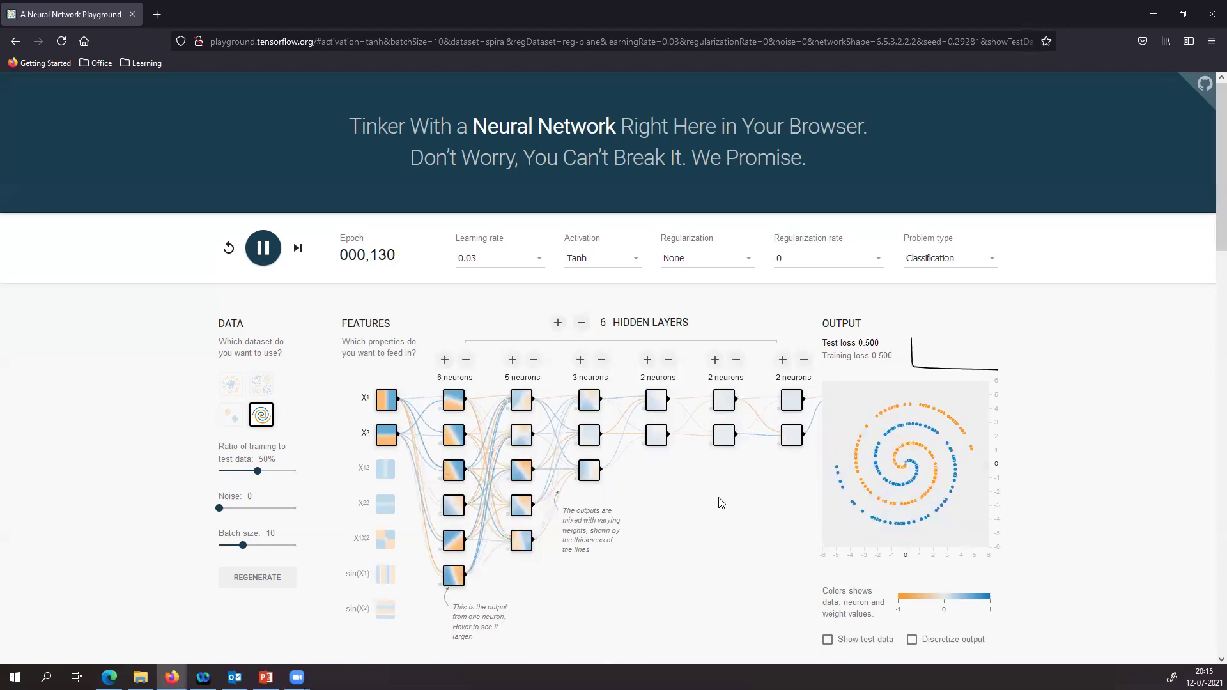
key("space")
Highlight the playground.tensorflow.org address in the page URL, dismiss the address suggestions, and switch to PowerPoint.
left_click_drag(315, 47, 207, 41)
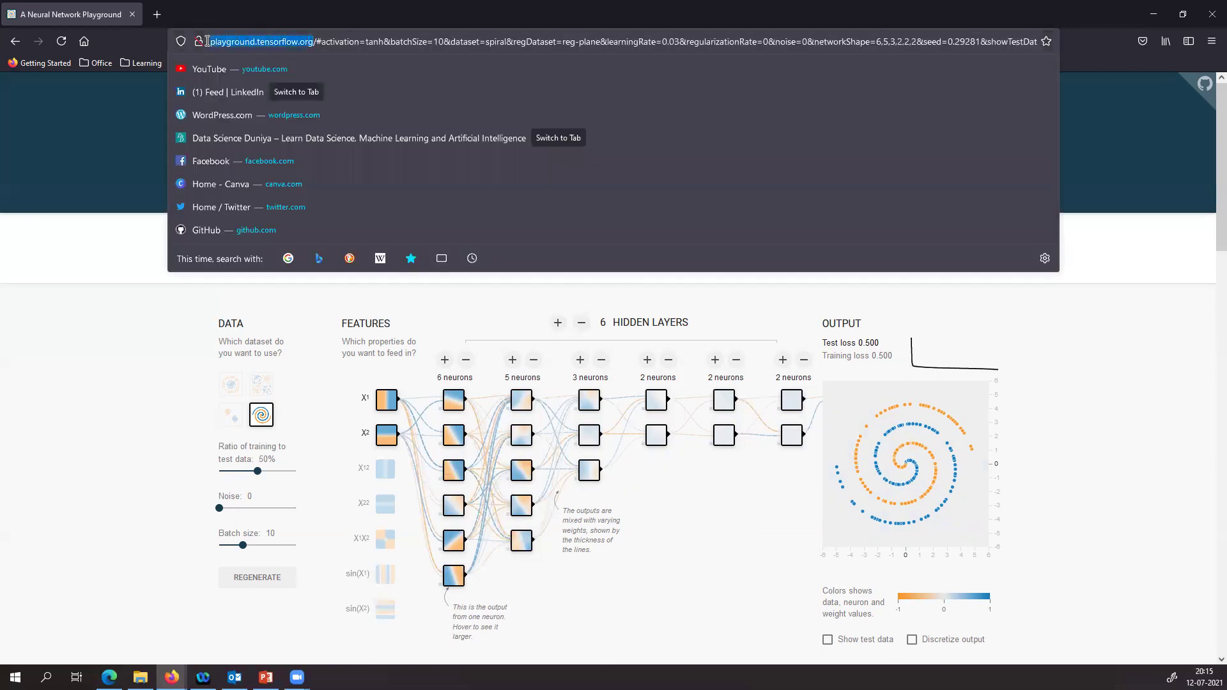
left_click(682, 518)
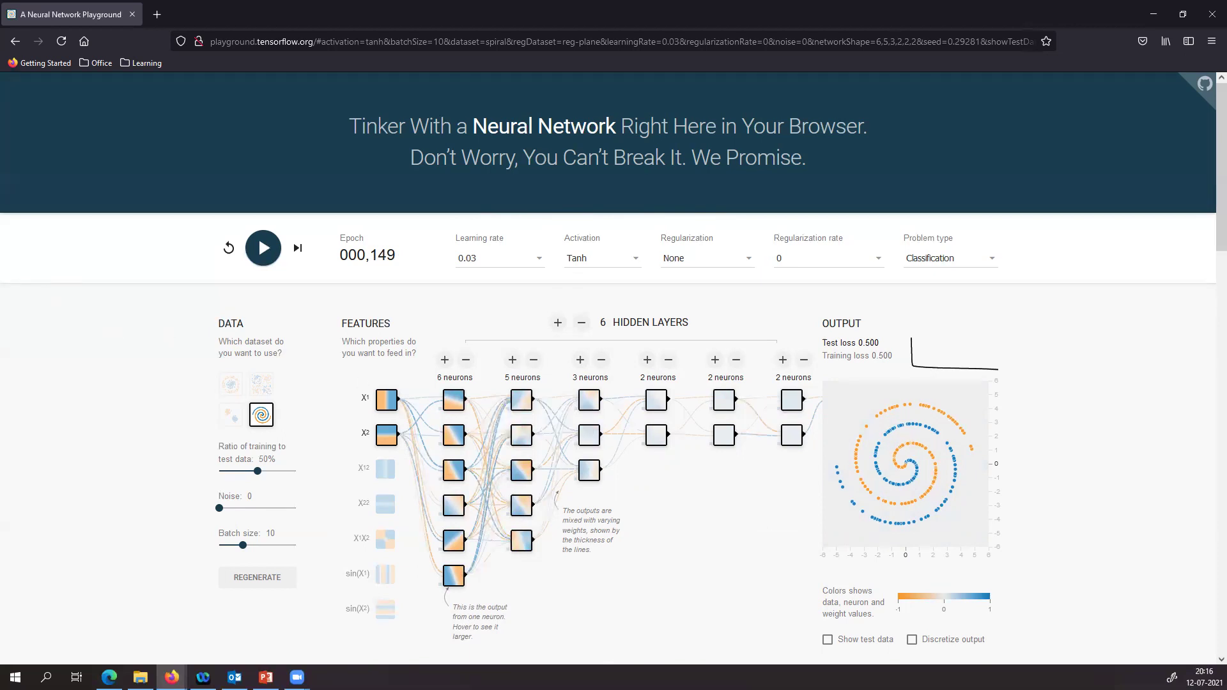
key("alt+Tab")
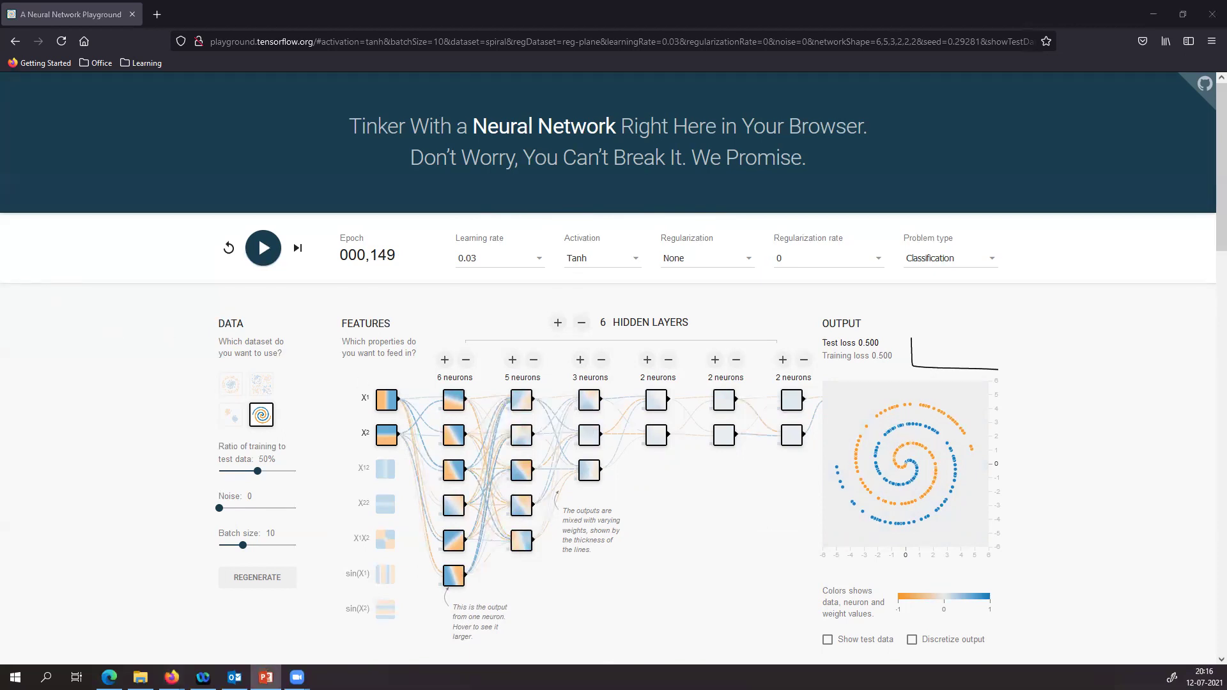